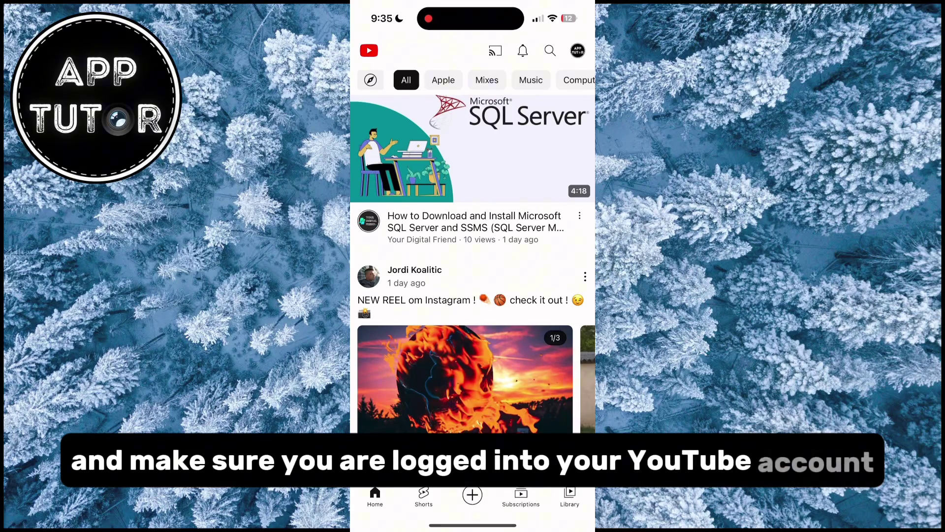
Go from the profile menu through Settings to the General settings page
left_click(578, 51)
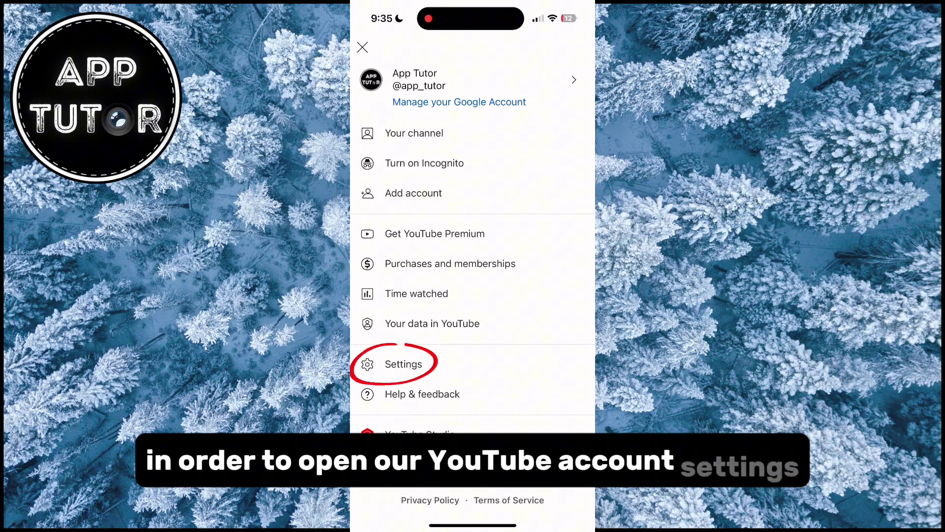
left_click(403, 364)
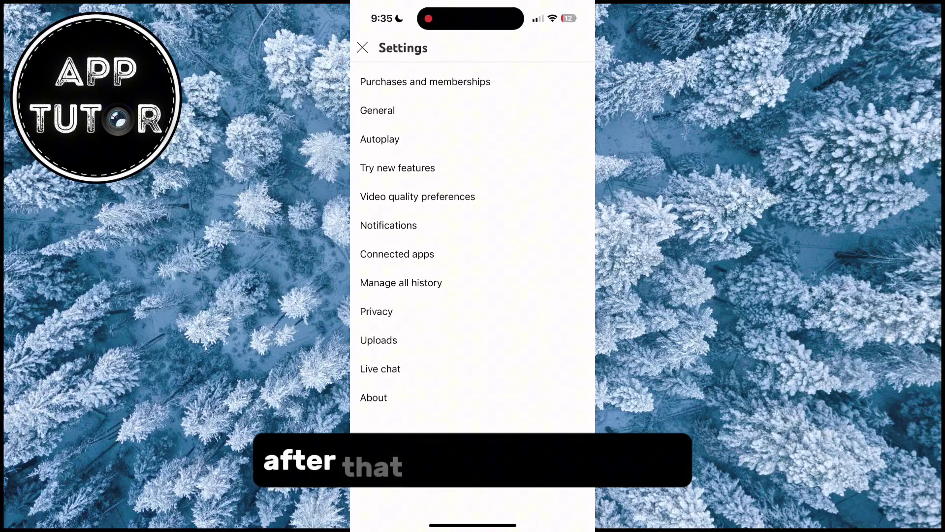
left_click(378, 109)
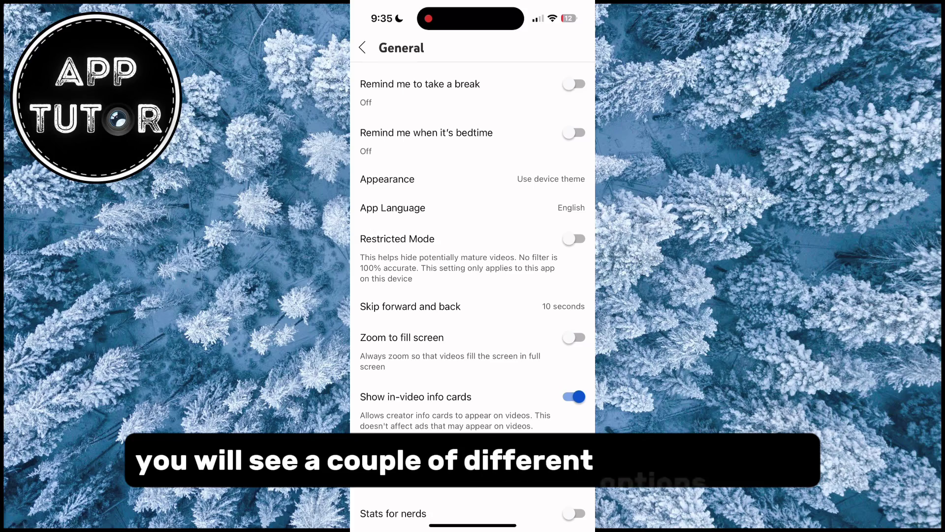
scroll(472, 295, "down", 3)
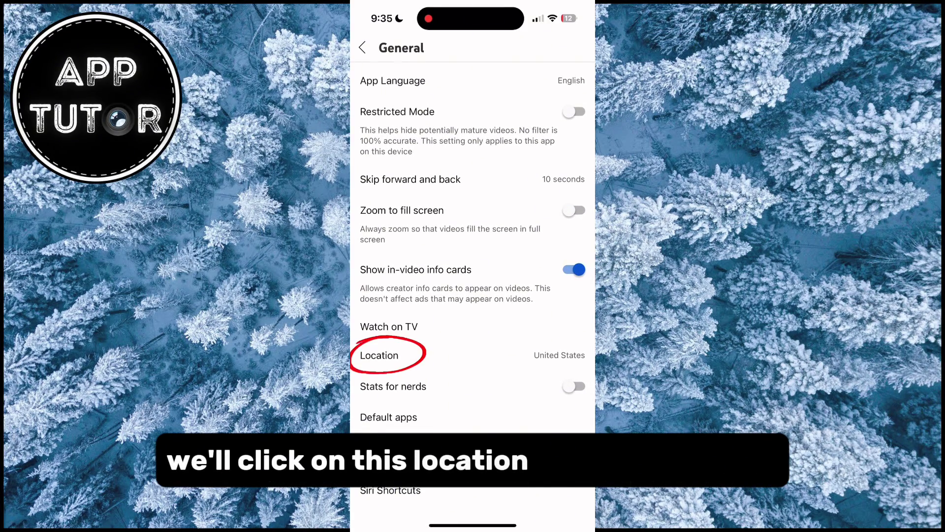
Open the Location country list, where United States is checked
left_click(473, 355)
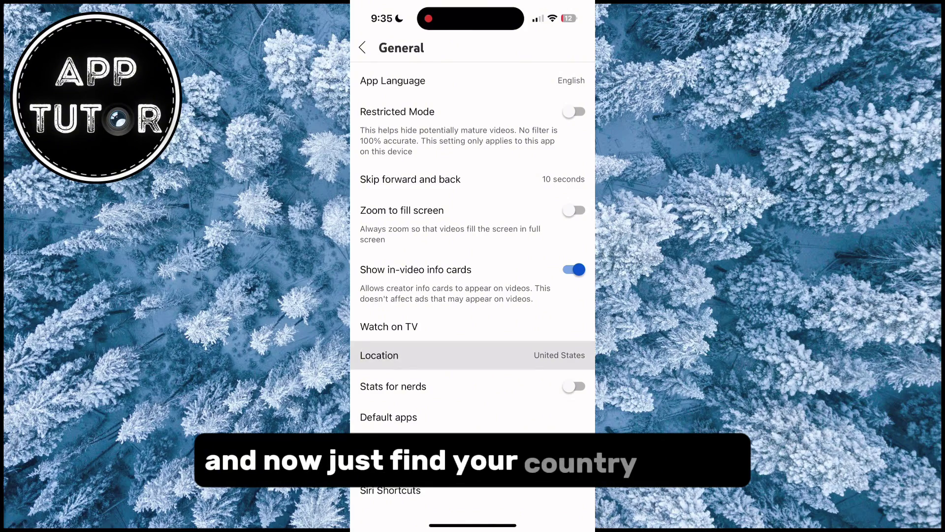
scroll(473, 267, "down", 5)
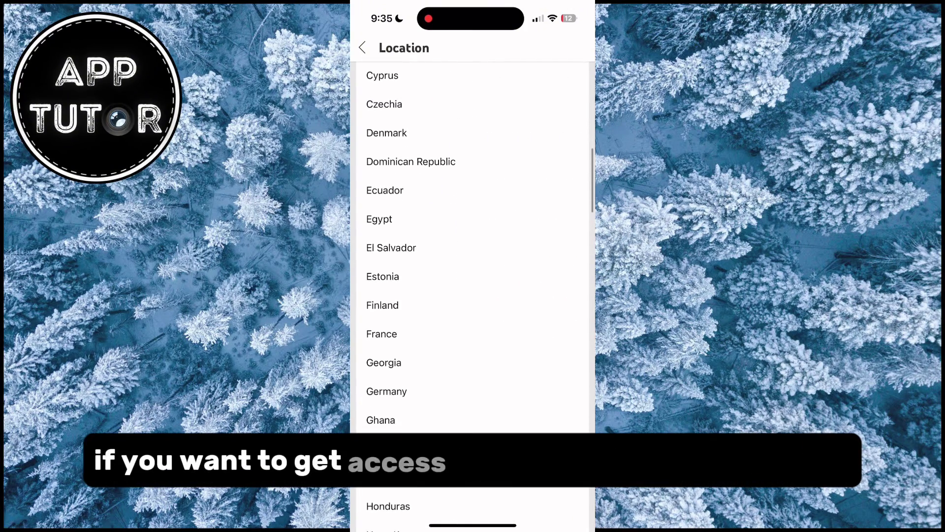
scroll(473, 265, "down", 5)
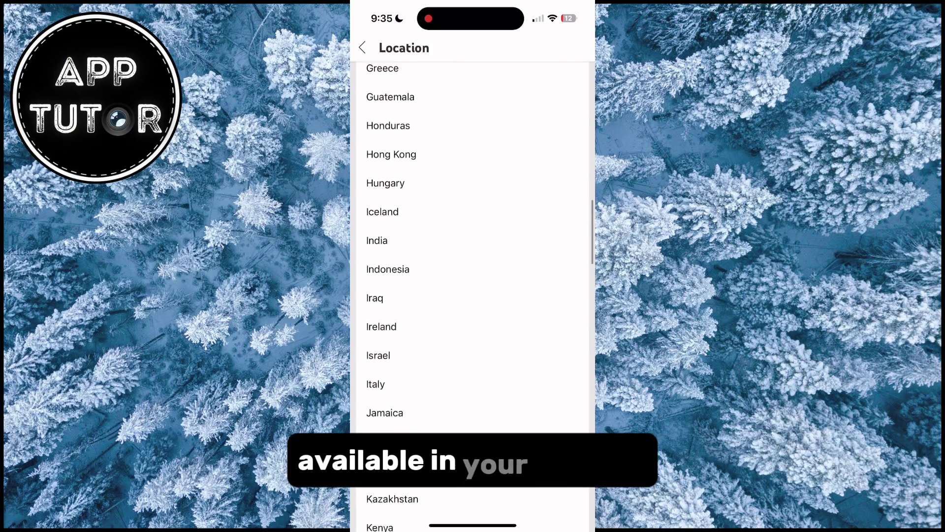
scroll(472, 265, "down", 5)
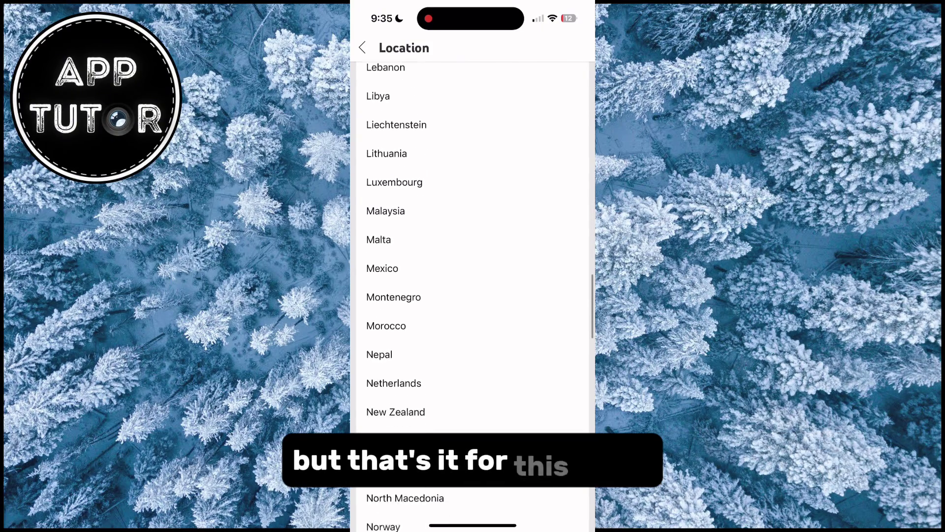
scroll(473, 266, "down", 3)
scroll(472, 266, "down", 3)
scroll(472, 267, "down", 2)
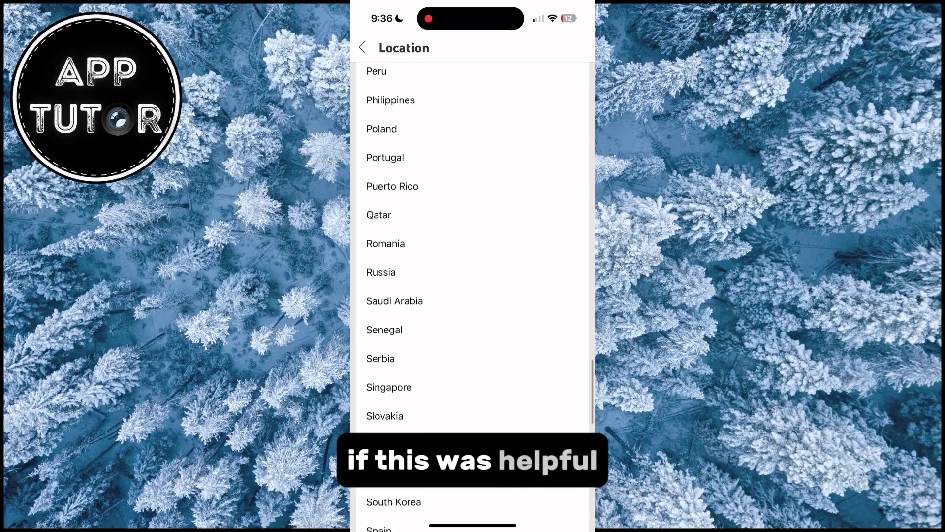
scroll(473, 265, "down", 2)
scroll(473, 266, "down", 3)
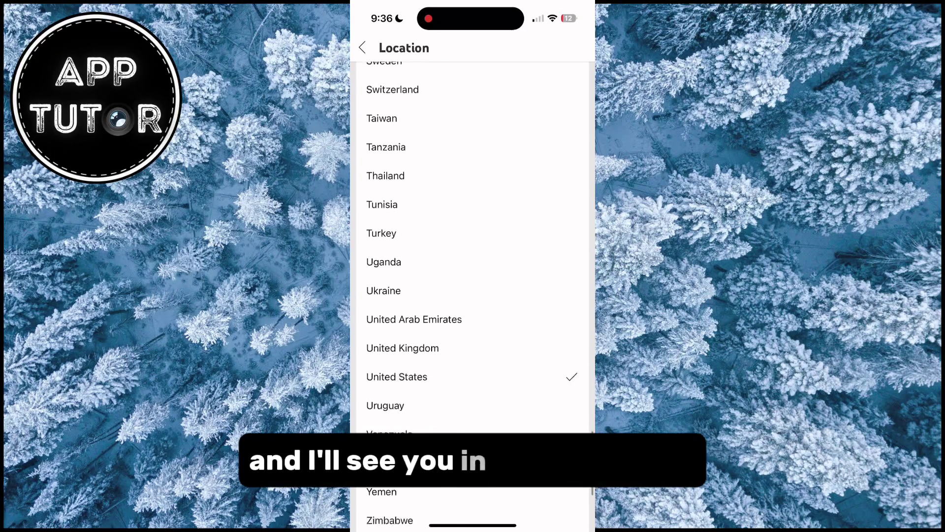